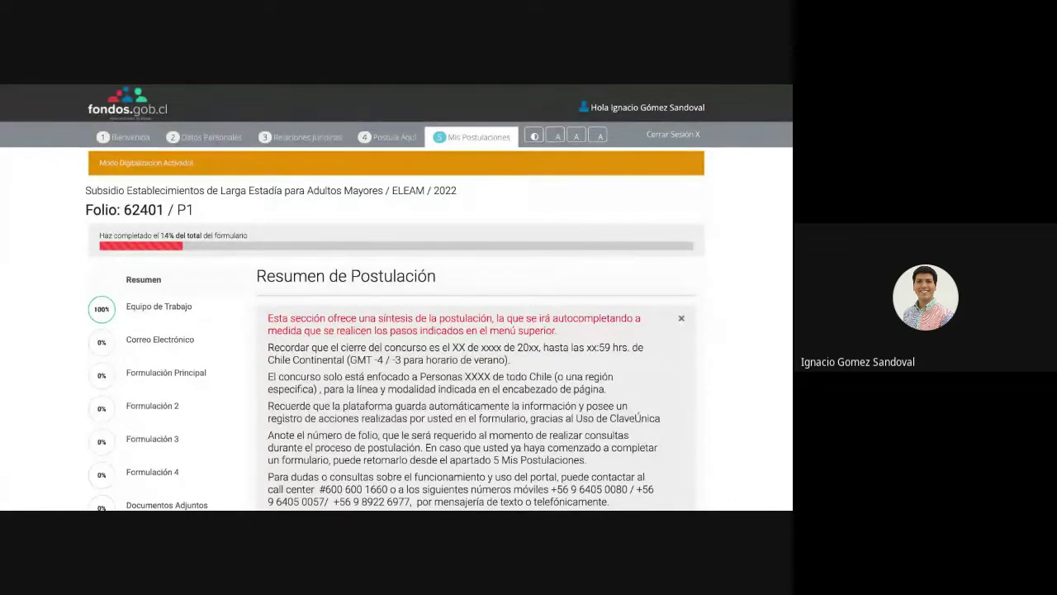
Review the application summary, from the contest instructions down to the details of the project's responsible entity
scroll(444, 354, "down", 10)
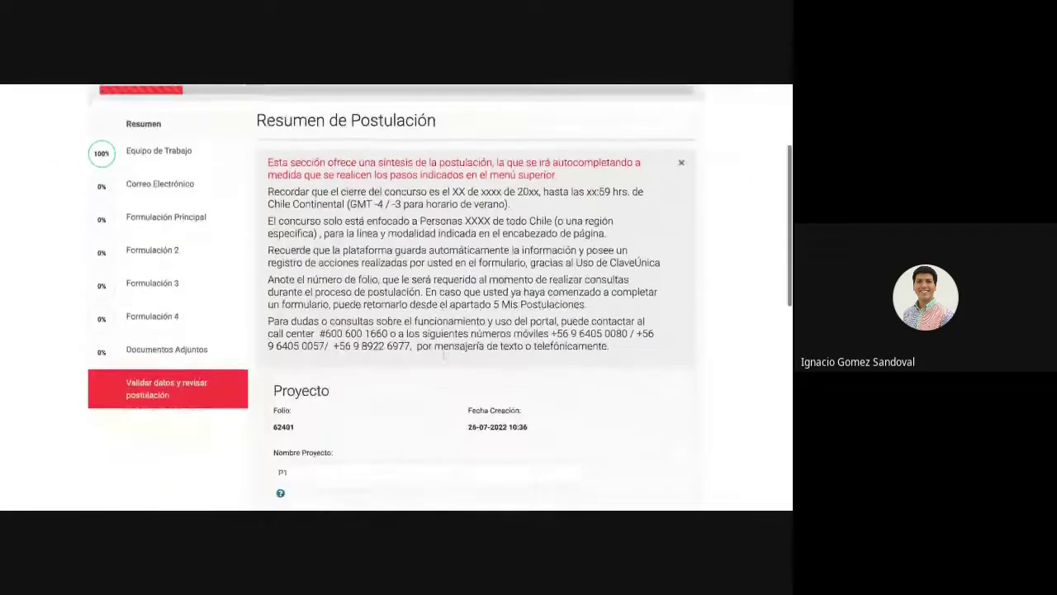
scroll(444, 355, "down", 3)
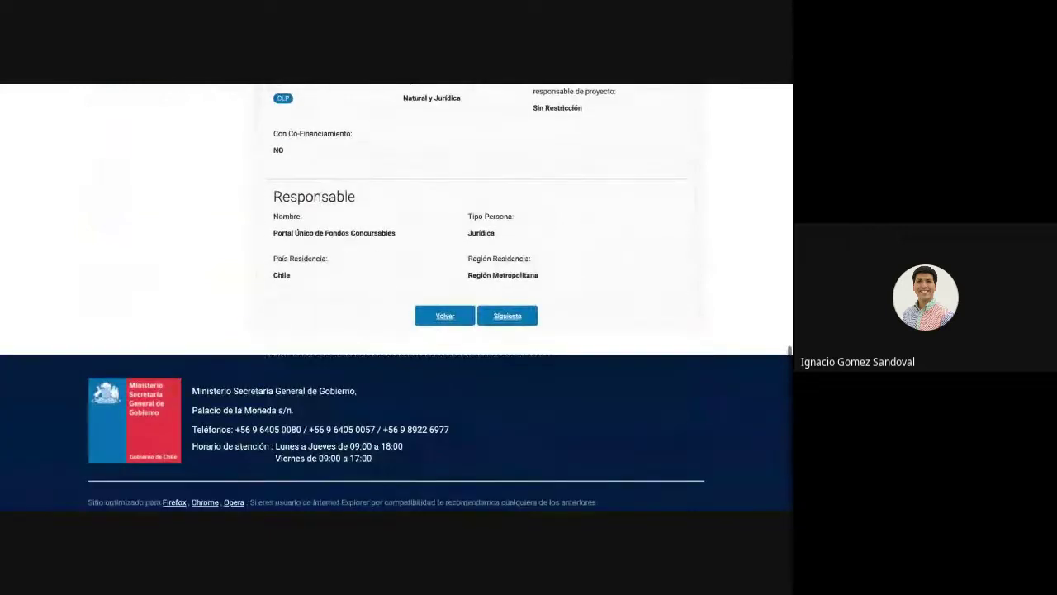
scroll(396, 298, "up", 13)
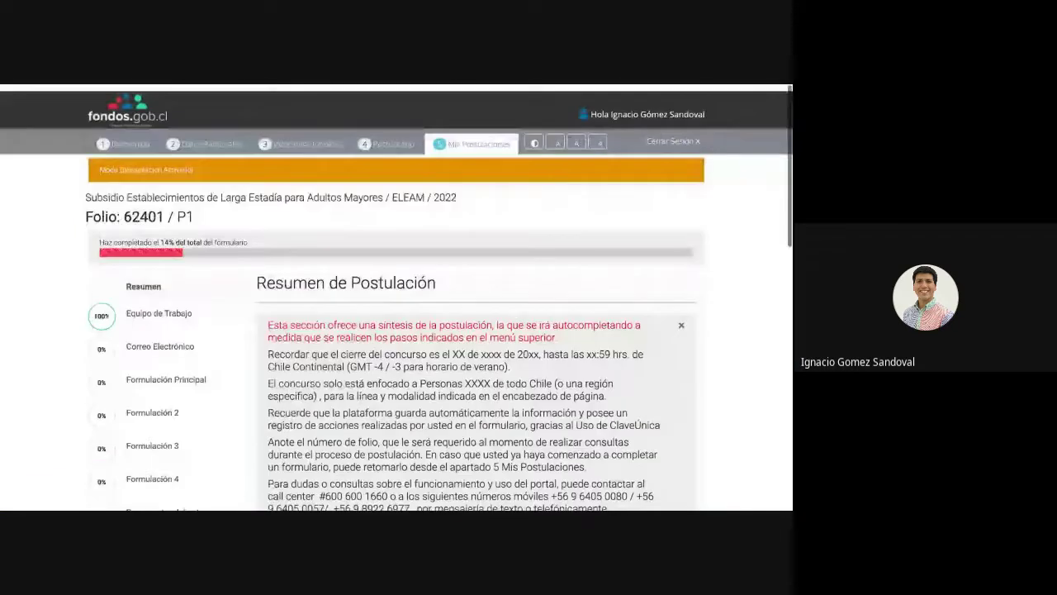
Fill in both notification e-mail addresses in the Correo Electrónico section and continue to Formulación Principal
left_click(188, 340)
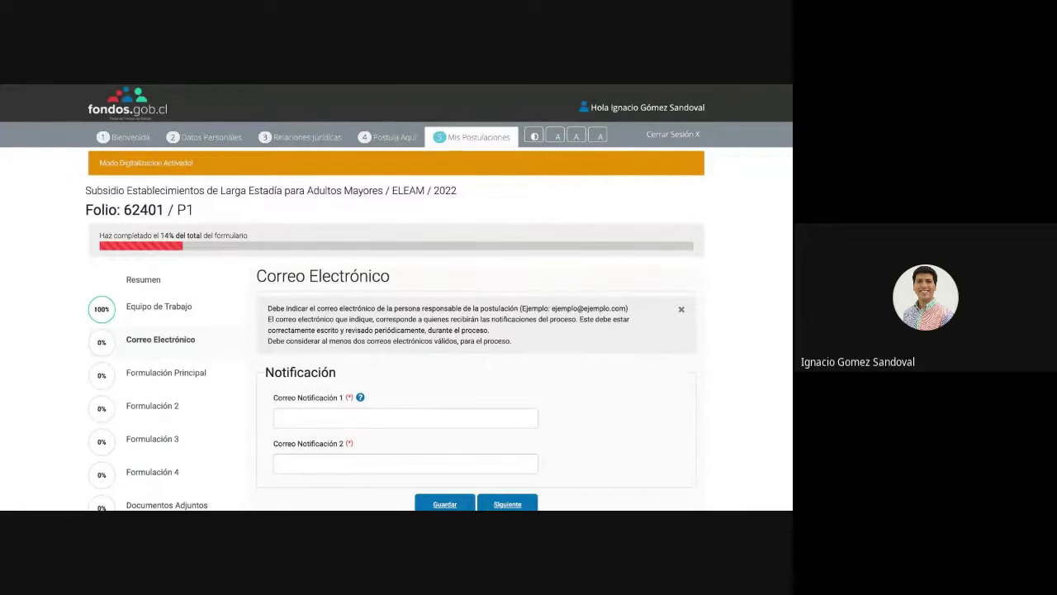
scroll(323, 431, "down", 2)
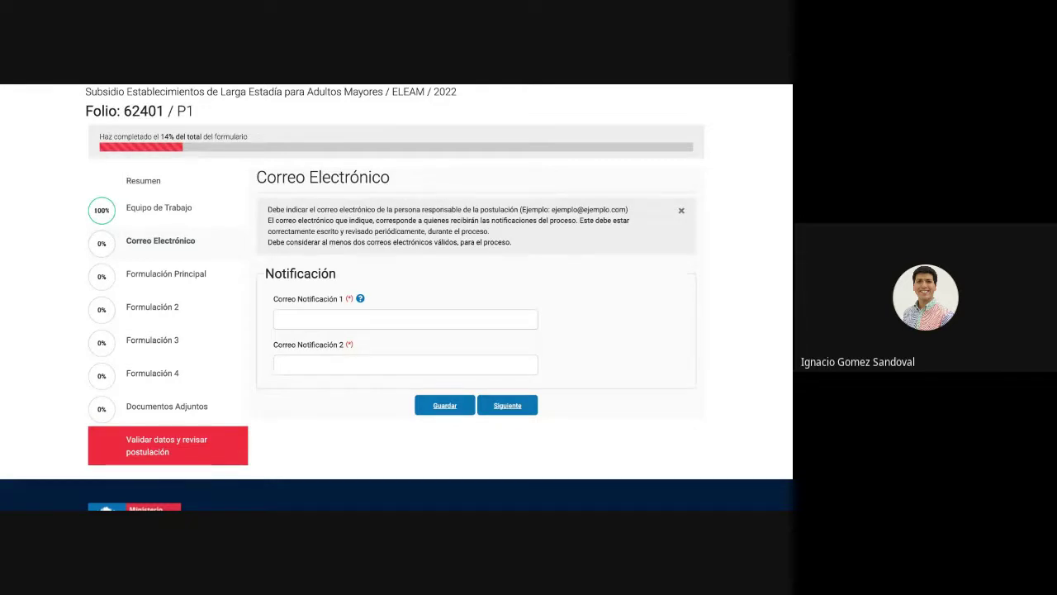
scroll(416, 349, "up", 3)
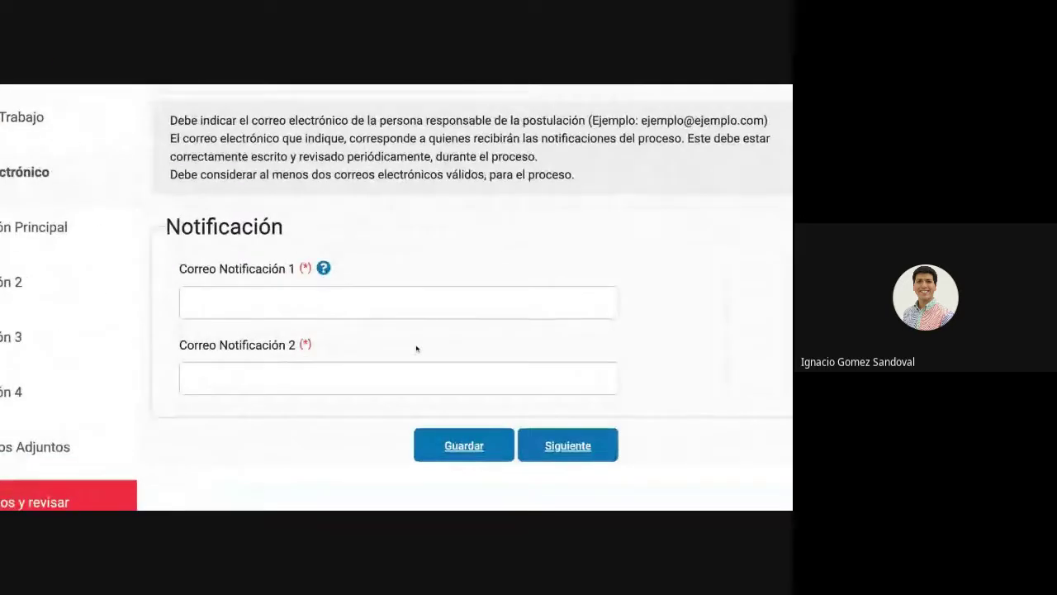
scroll(416, 349, "down", 1)
scroll(321, 288, "up", 3)
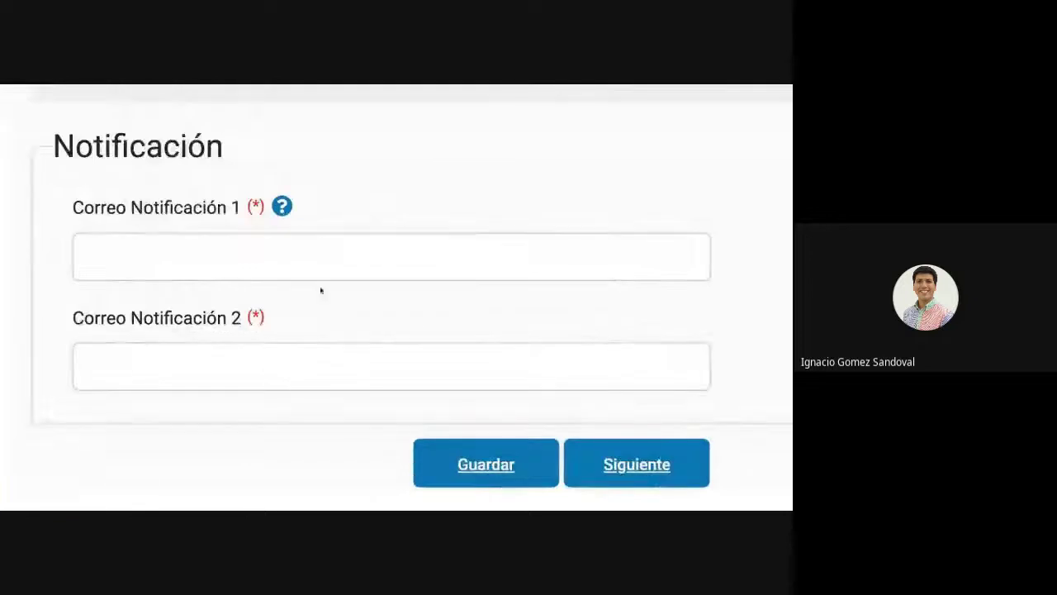
left_click(257, 269)
left_click(225, 289)
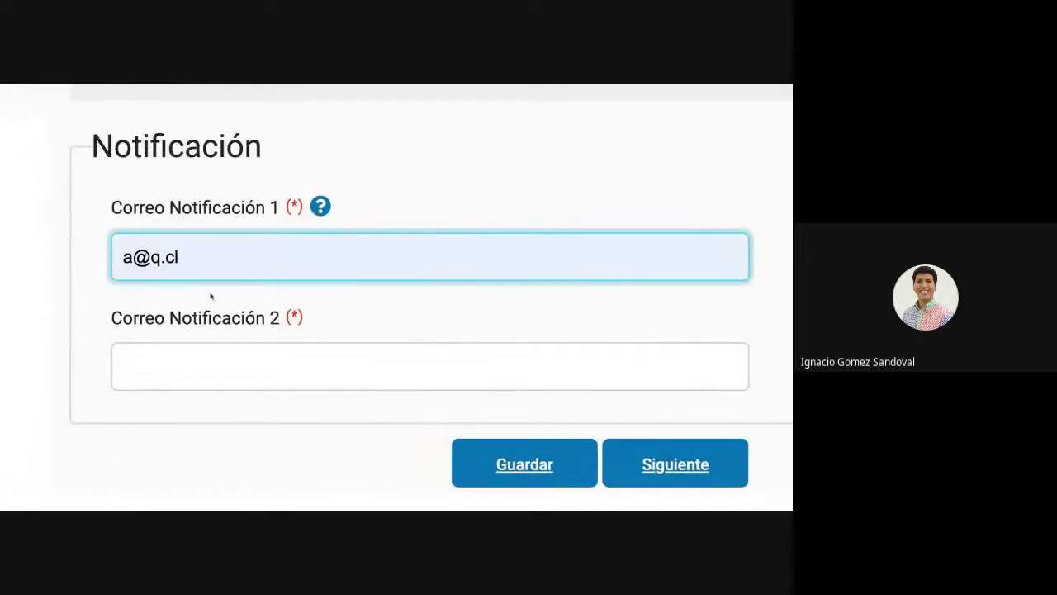
left_click(175, 371)
left_click(177, 397)
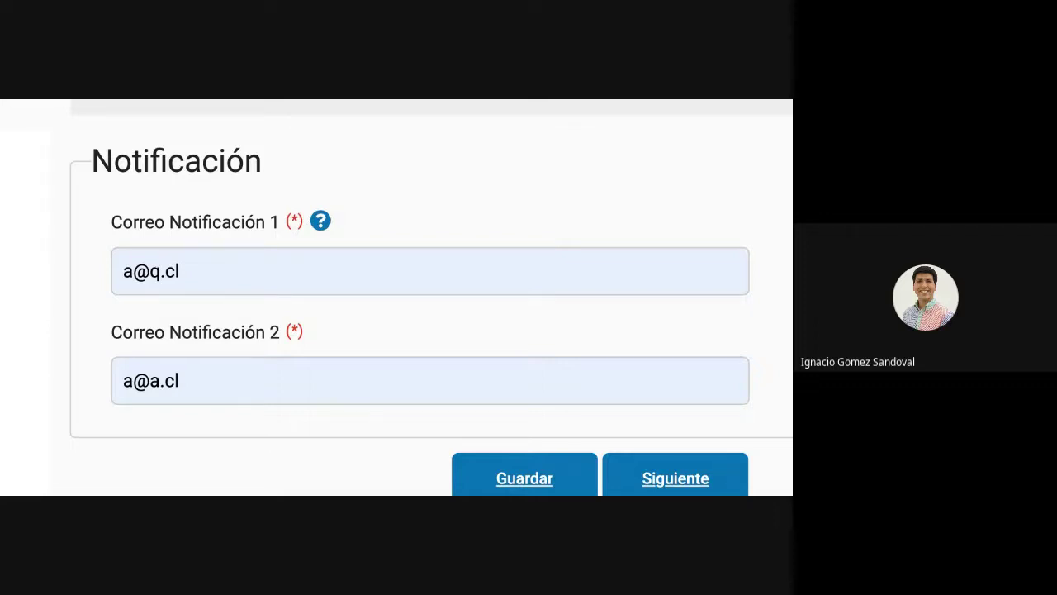
left_click(178, 381)
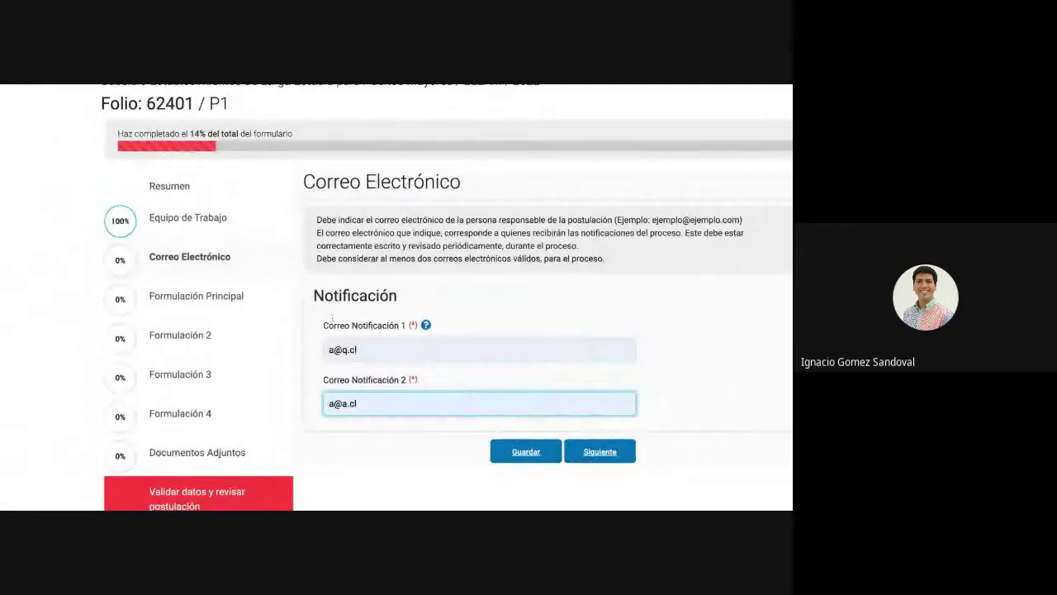
left_click(231, 295)
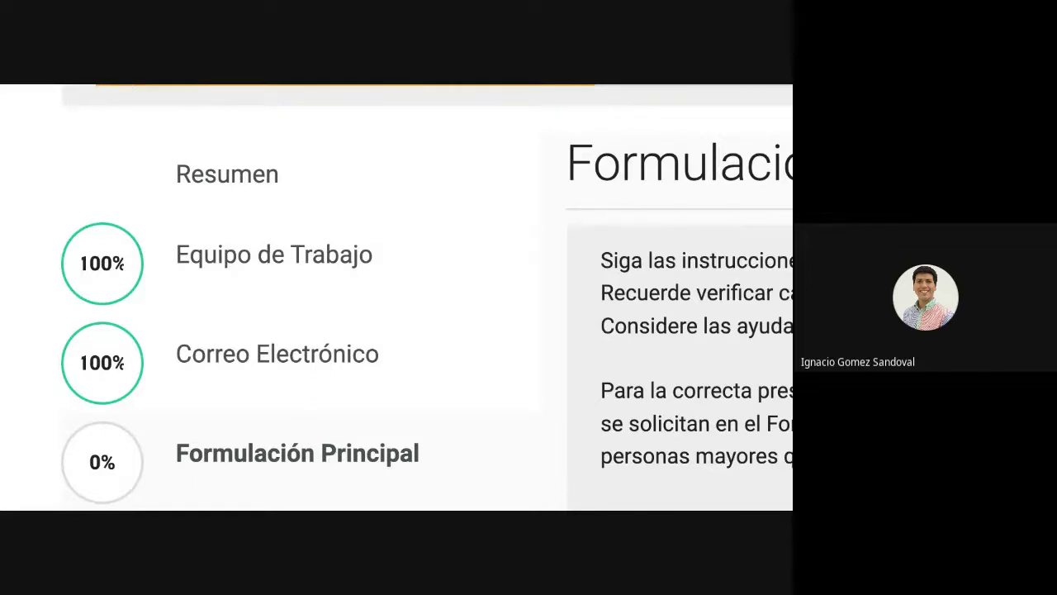
Recheck the notification e-mails and look over the project name and institution fields in Formulación Principal
left_click(264, 372)
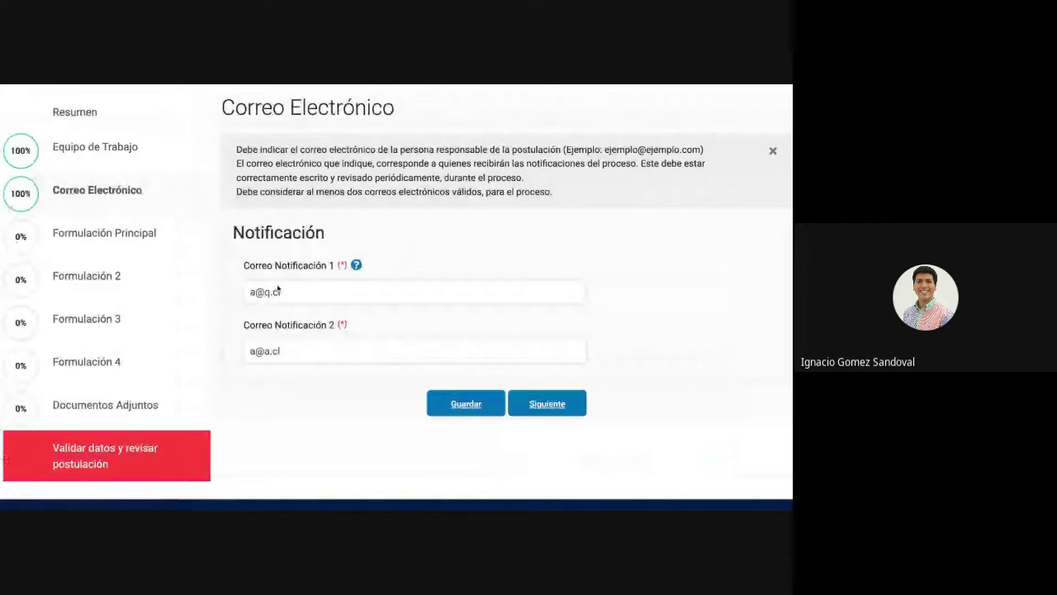
key("Return")
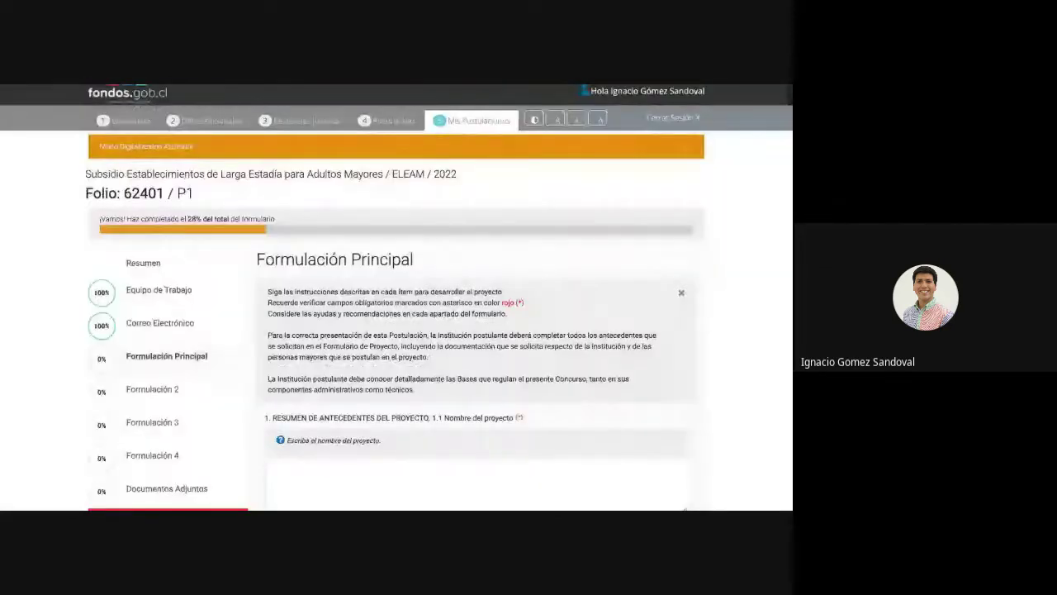
scroll(396, 330, "down", 3)
scroll(433, 278, "down", 3)
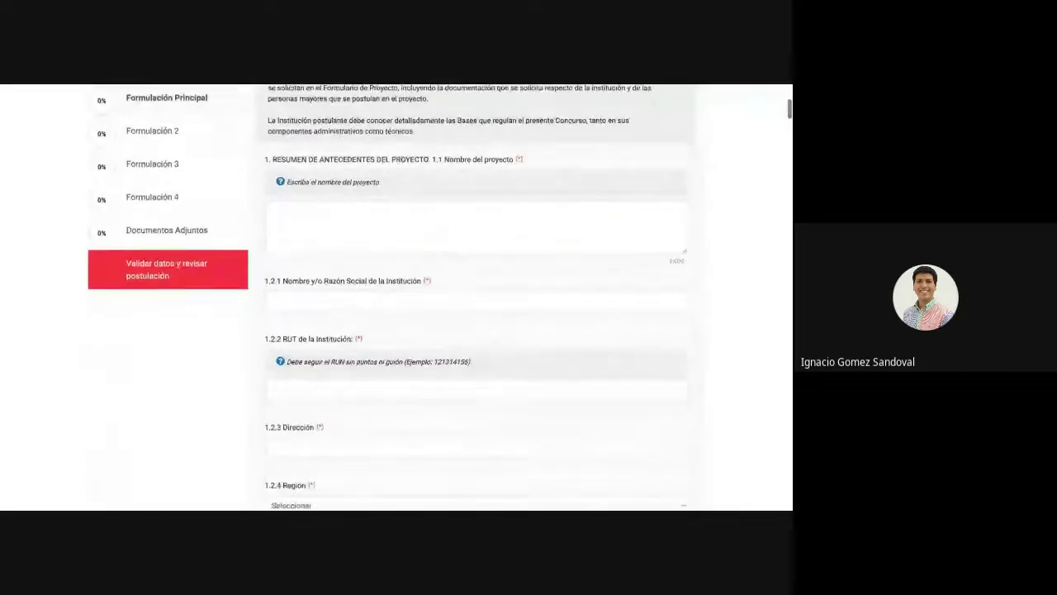
scroll(537, 155, "up", 2)
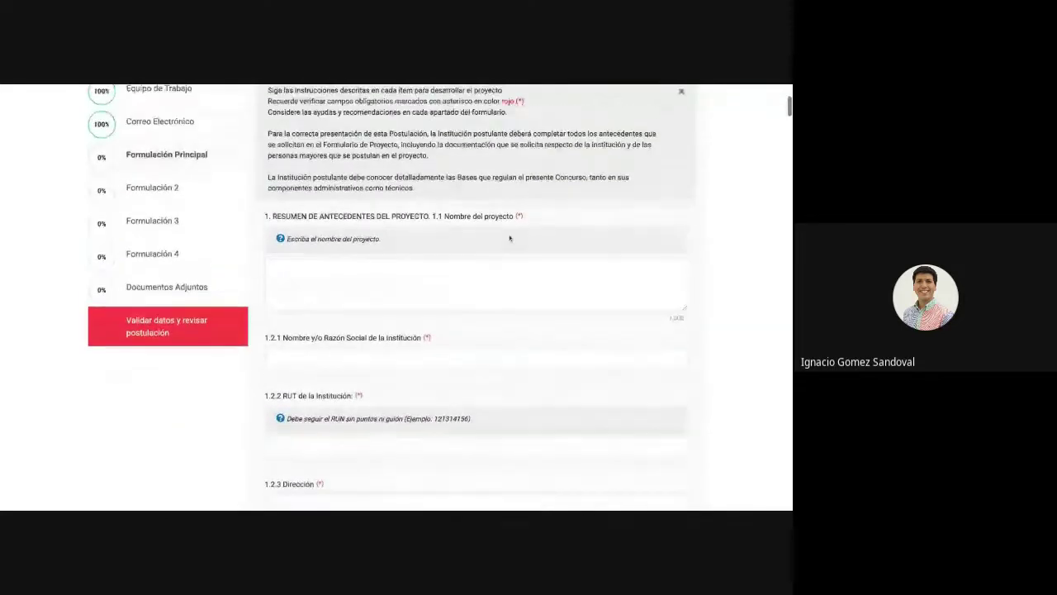
scroll(510, 237, "down", 7)
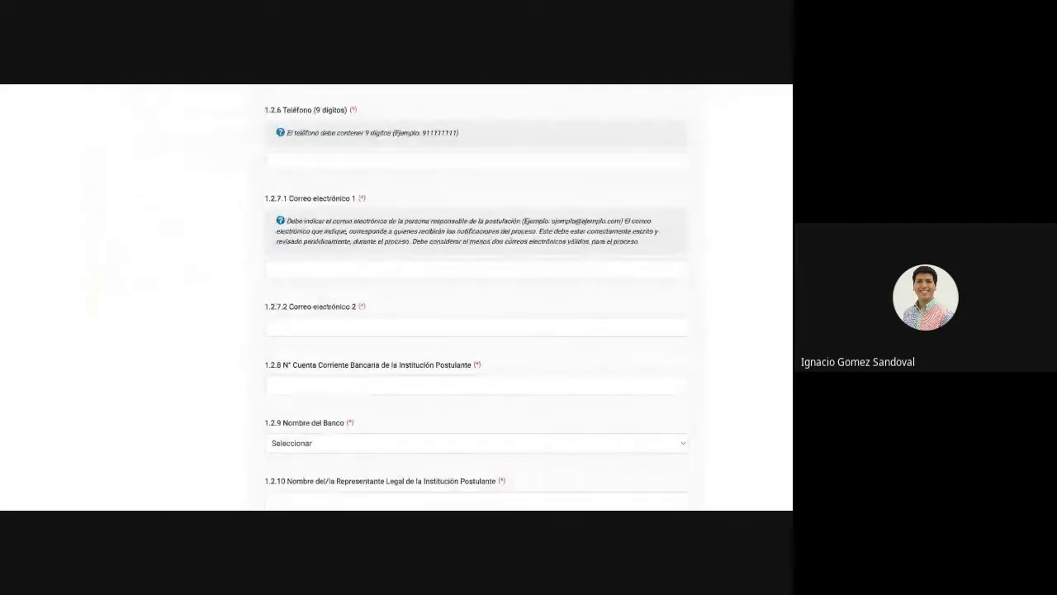
scroll(510, 238, "up", 6)
scroll(475, 297, "up", 1)
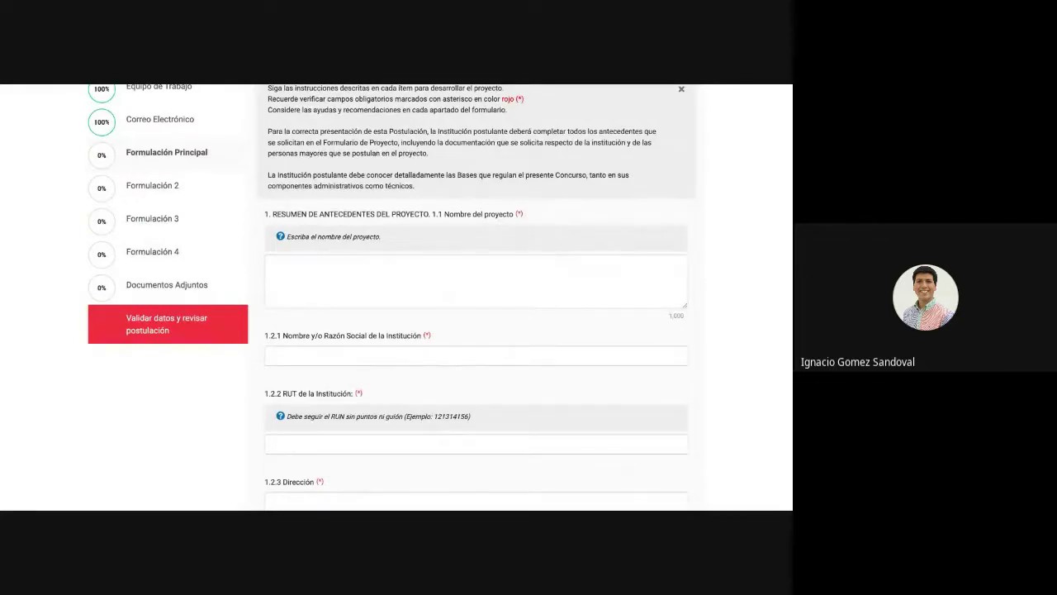
Examine the institution's contact and bank fields, the legal representative, the responsible person and the ELEAM contact fields
scroll(466, 335, "down", 3)
scroll(467, 334, "down", 6)
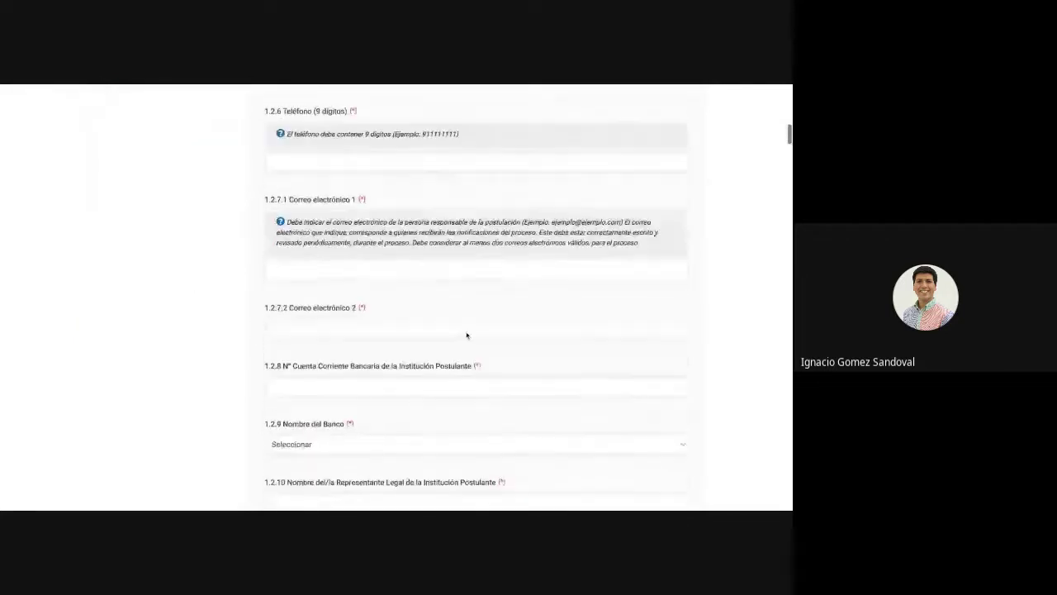
scroll(476, 297, "down", 4)
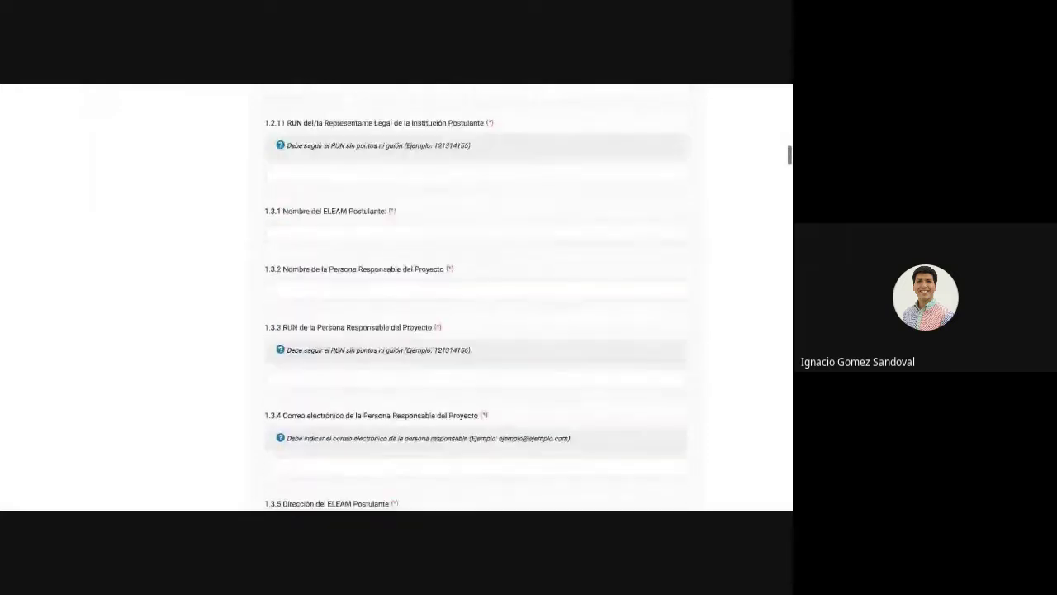
scroll(409, 368, "down", 3)
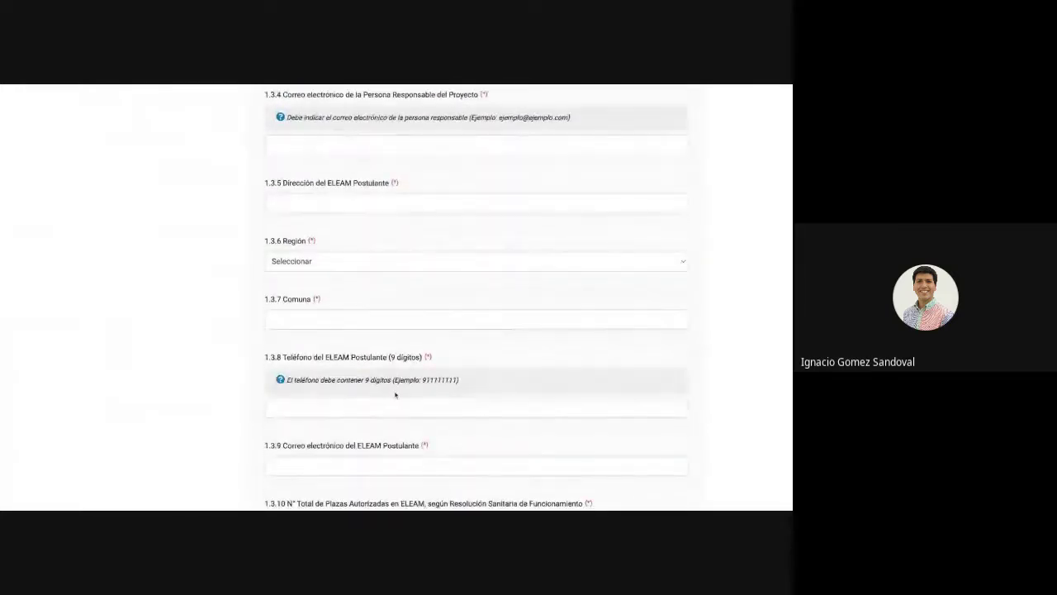
scroll(393, 392, "down", 2)
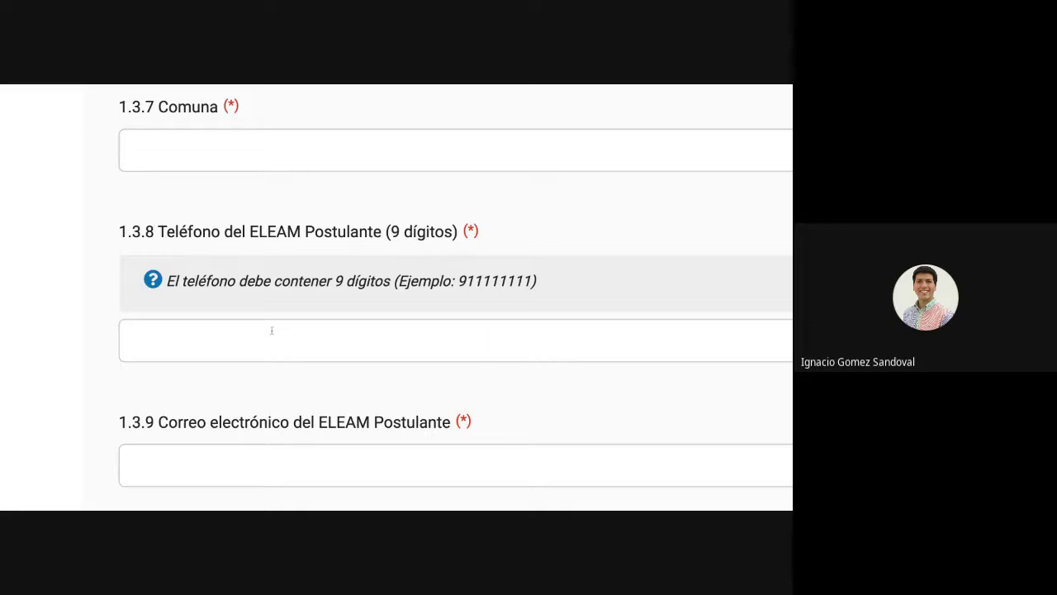
key("super+minus")
scroll(272, 329, "up", 15)
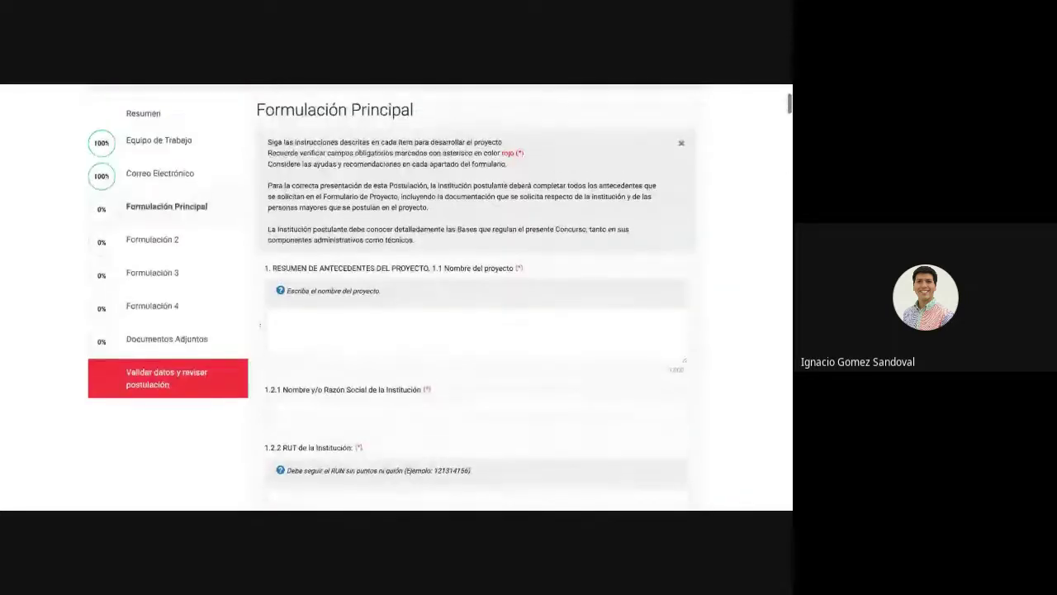
Open Formulación 2 and examine the project objectives and the training plan objective for the care team
left_click(163, 242)
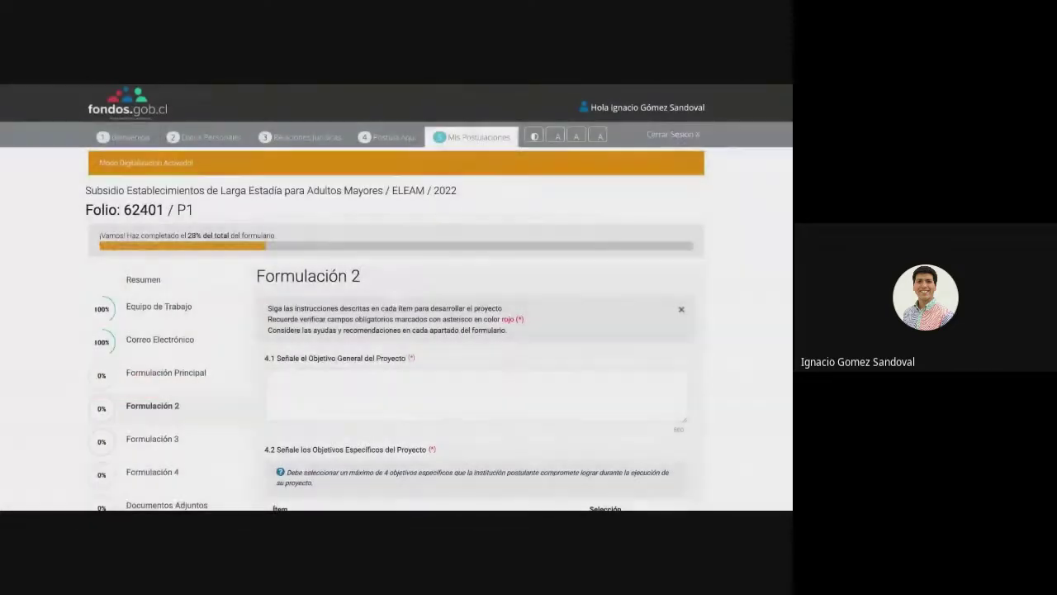
scroll(348, 382, "down", 10)
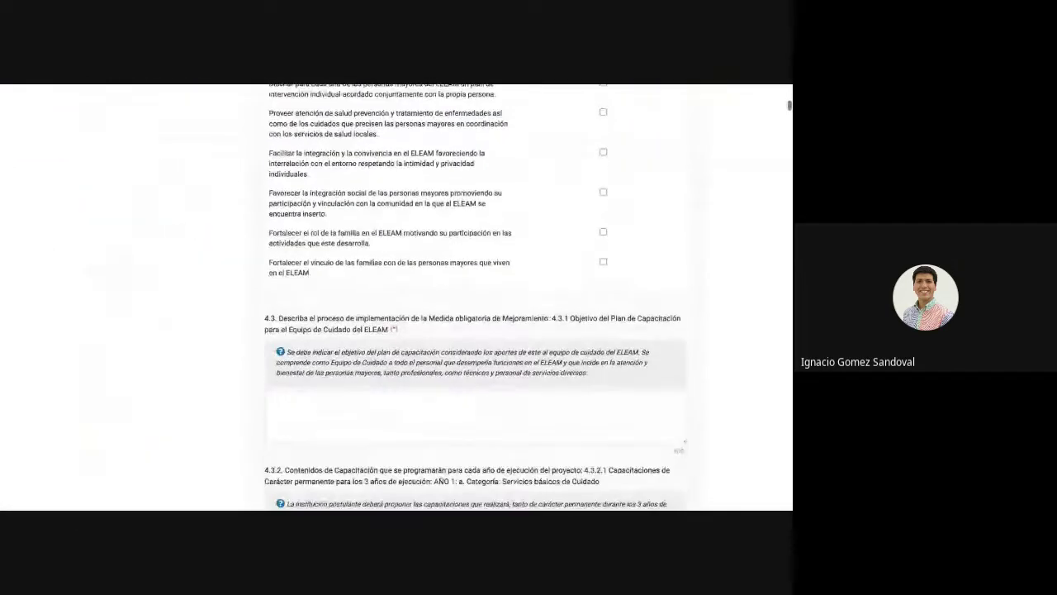
scroll(476, 297, "down", 1)
scroll(476, 297, "down", 3)
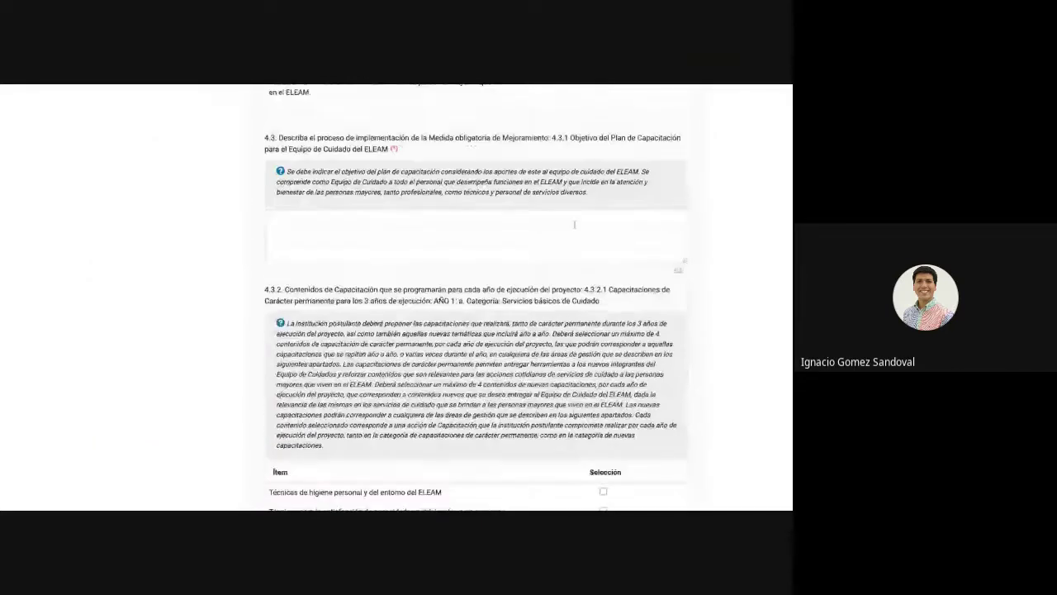
scroll(575, 224, "up", 5)
scroll(575, 224, "down", 5)
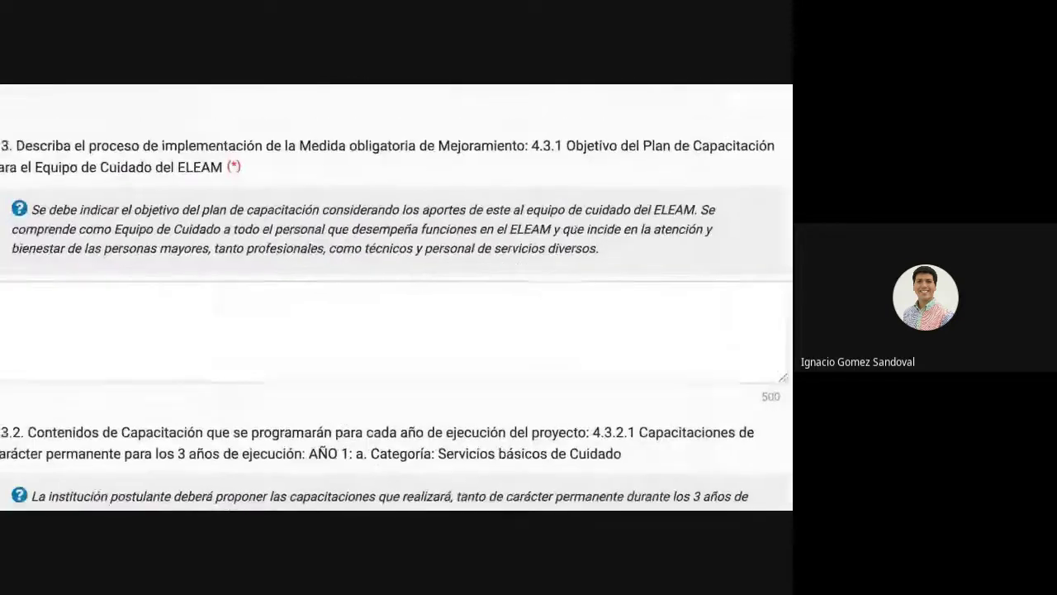
scroll(400, 314, "down", 1)
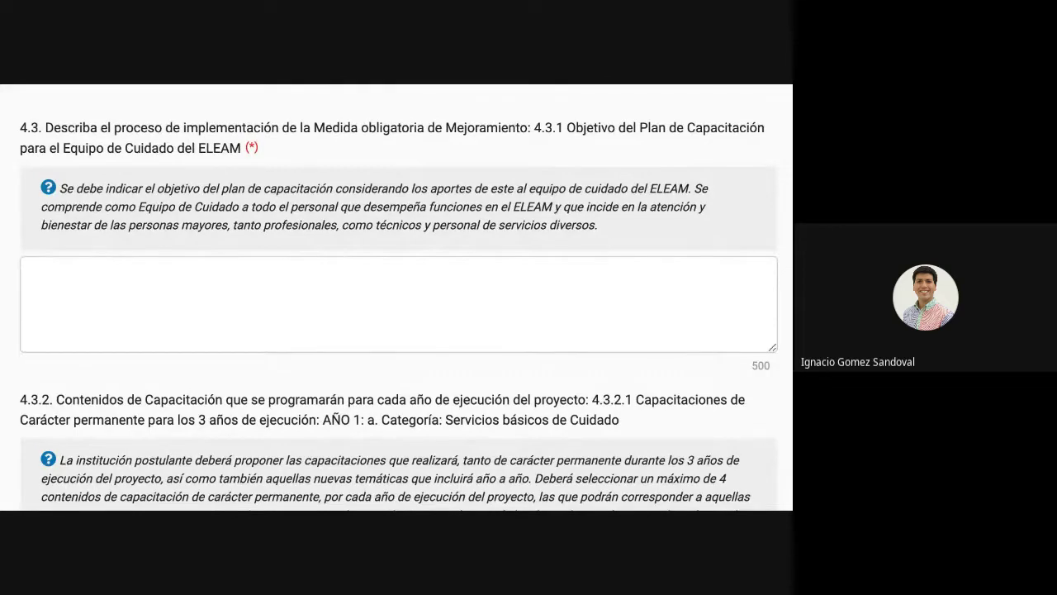
Examine the permanent training contents in section 4.3.2.1 across the care, health, integration and other-topics categories for the three project years
scroll(386, 400, "down", 10)
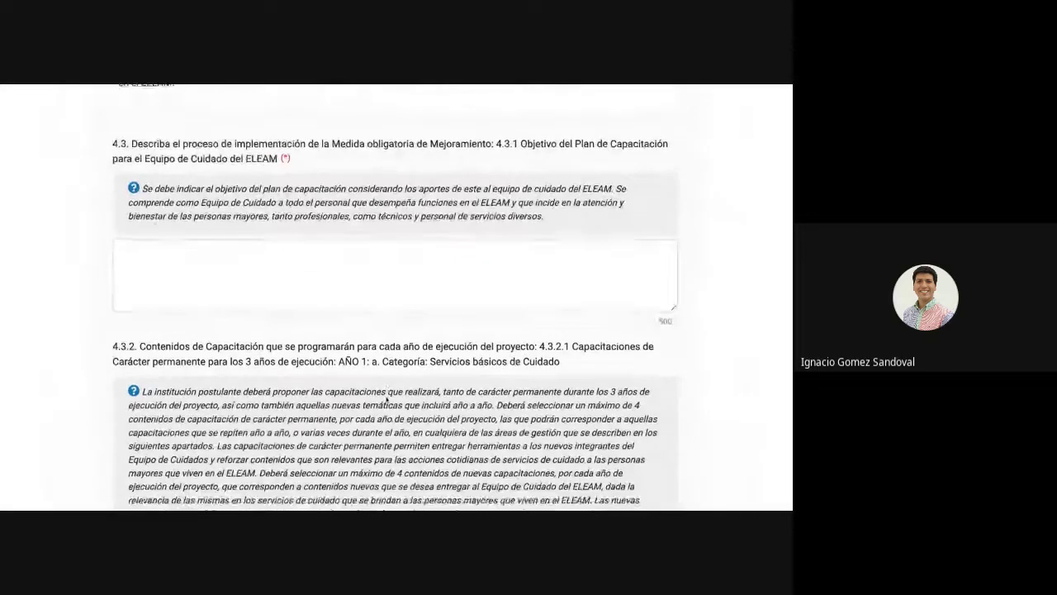
scroll(386, 400, "down", 1)
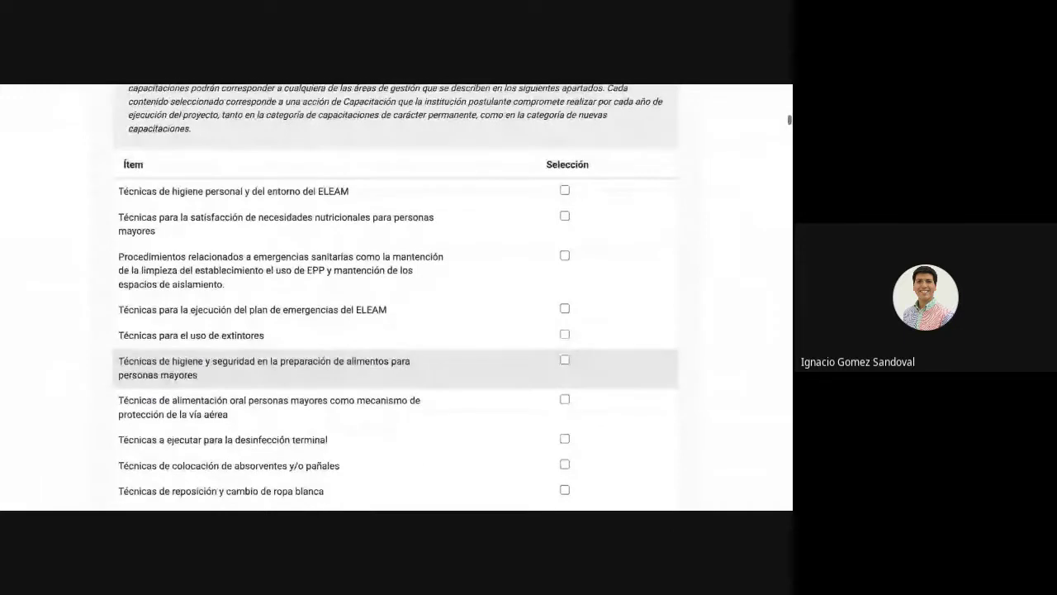
scroll(386, 368, "up", 3)
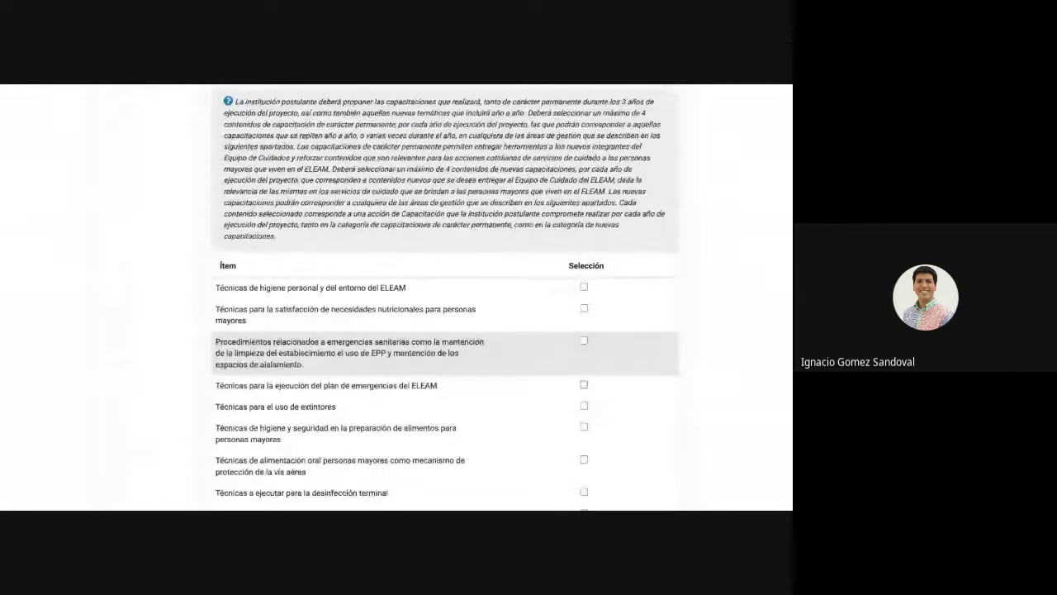
scroll(475, 298, "down", 2)
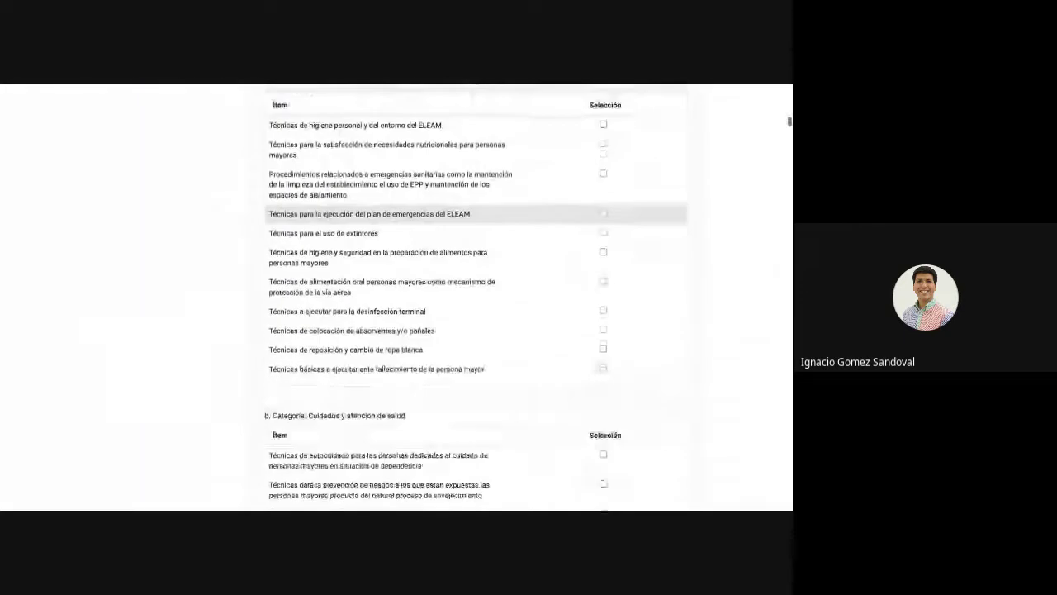
scroll(475, 297, "down", 10)
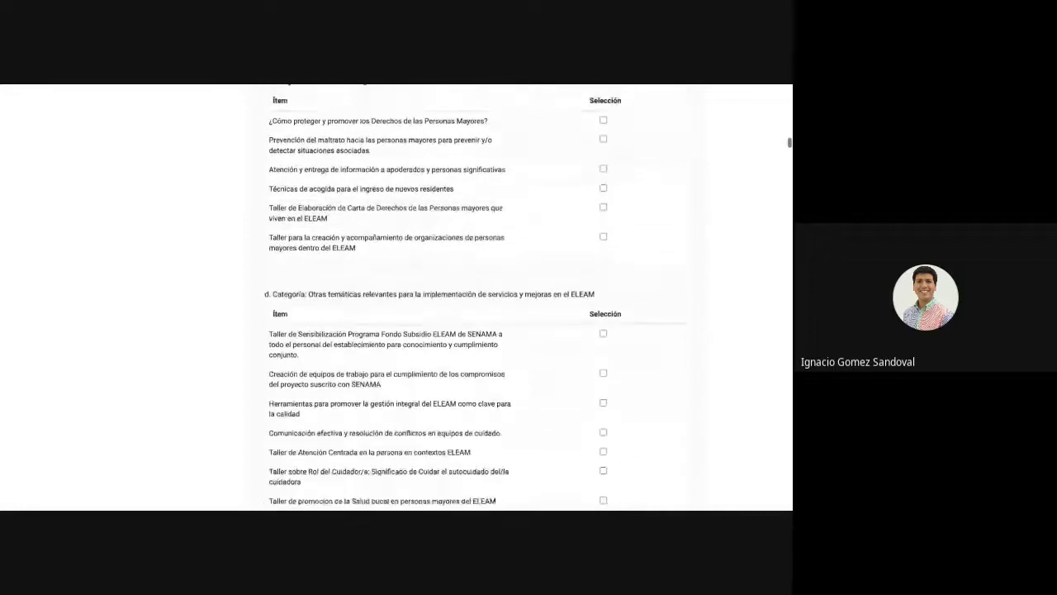
scroll(475, 297, "down", 5)
scroll(475, 298, "up", 6)
scroll(475, 298, "down", 4)
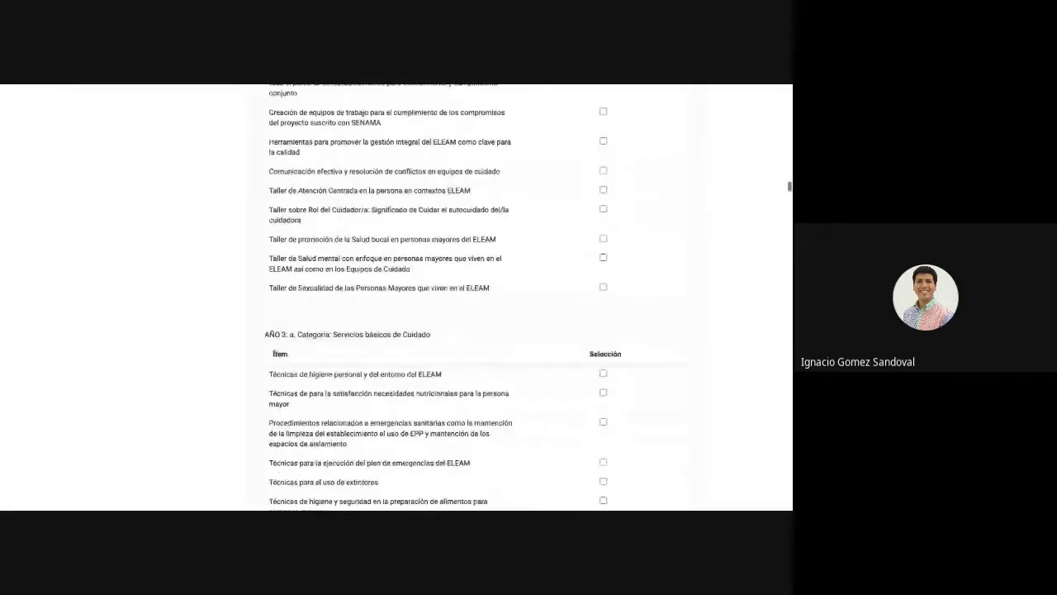
scroll(475, 297, "up", 8)
scroll(475, 297, "down", 5)
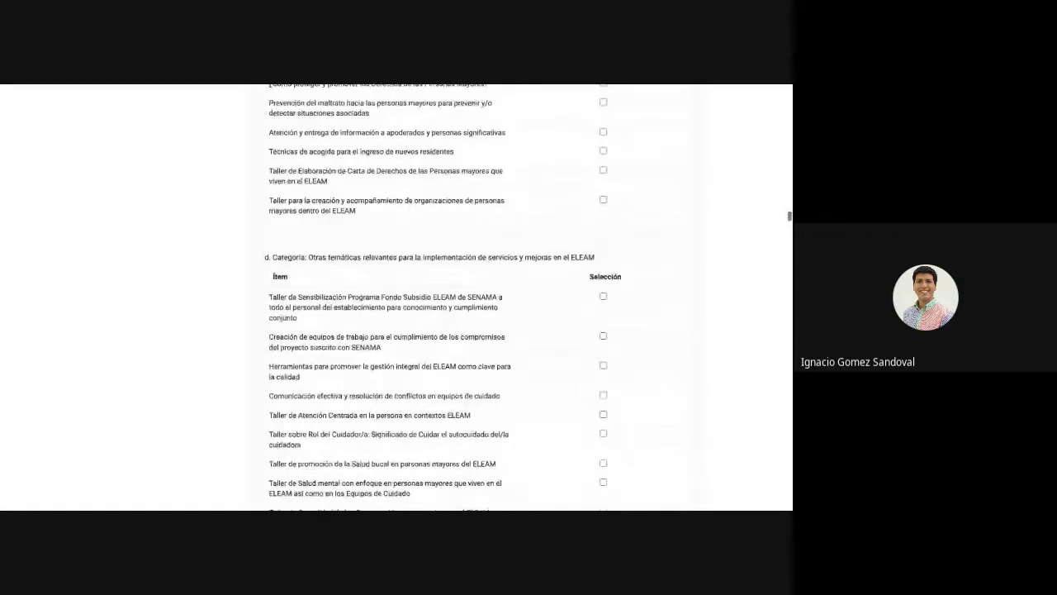
Look over the remaining training content categories for years 2 and 3, through to the means of verification in section 4.3.3
scroll(475, 297, "up", 8)
scroll(475, 297, "down", 10)
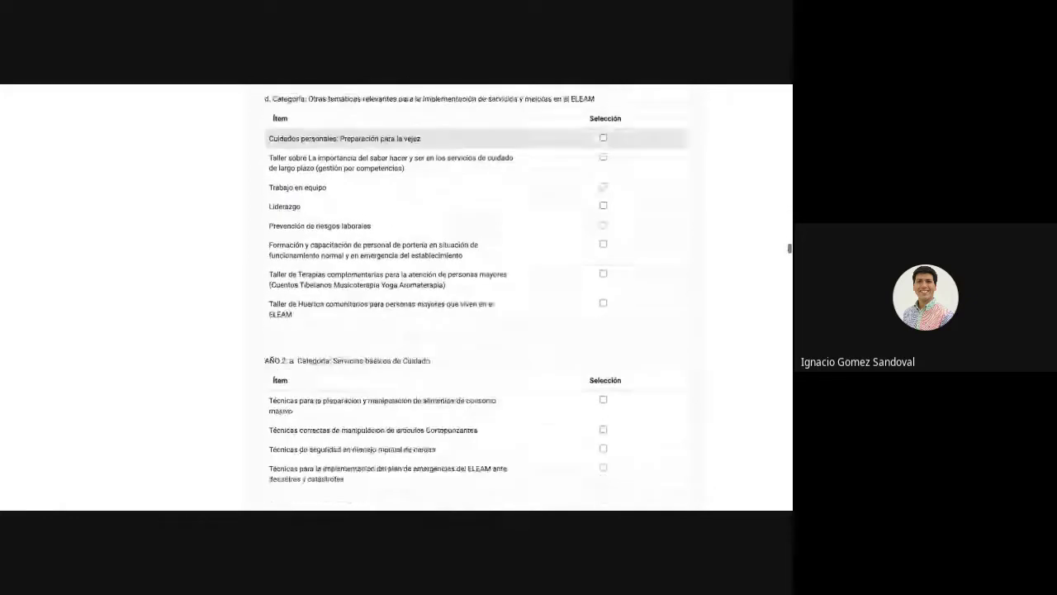
scroll(475, 297, "down", 10)
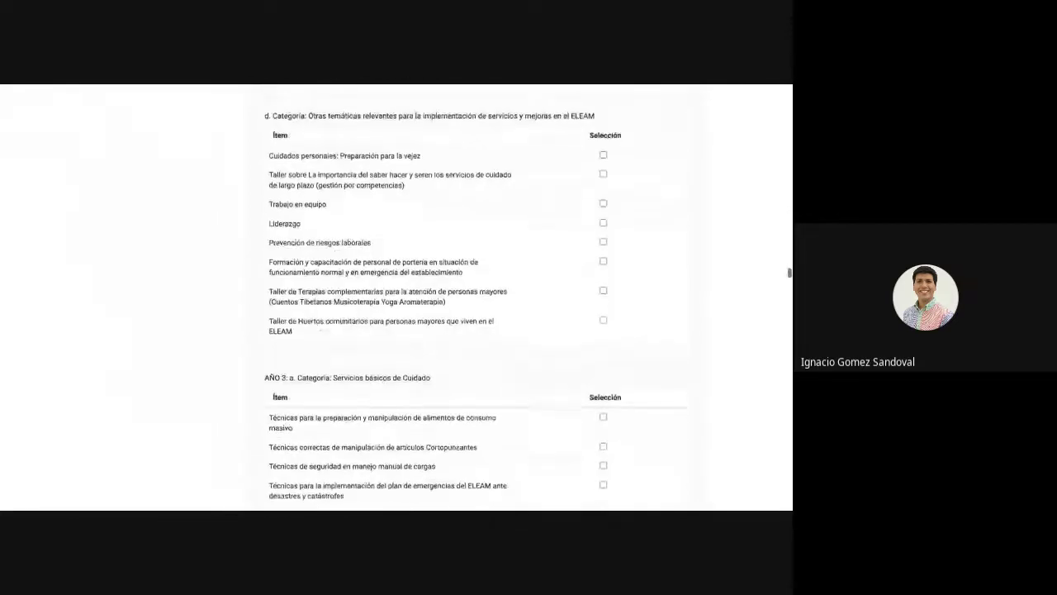
scroll(475, 297, "down", 10)
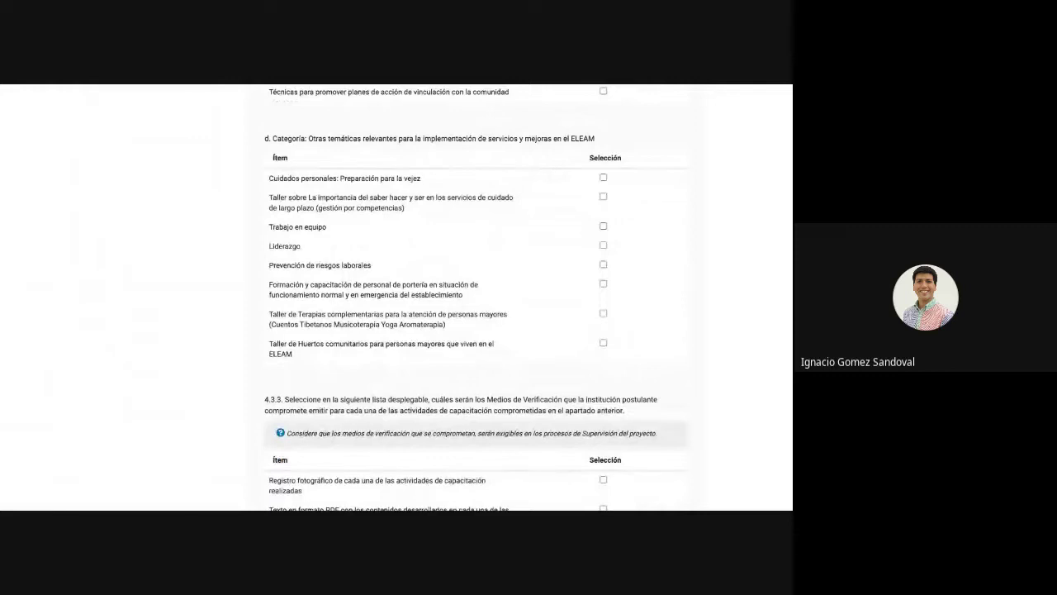
Review section 4.4 on promotion and protection of rights, including the plan objective and the minimum actions per project year
scroll(474, 297, "down", 10)
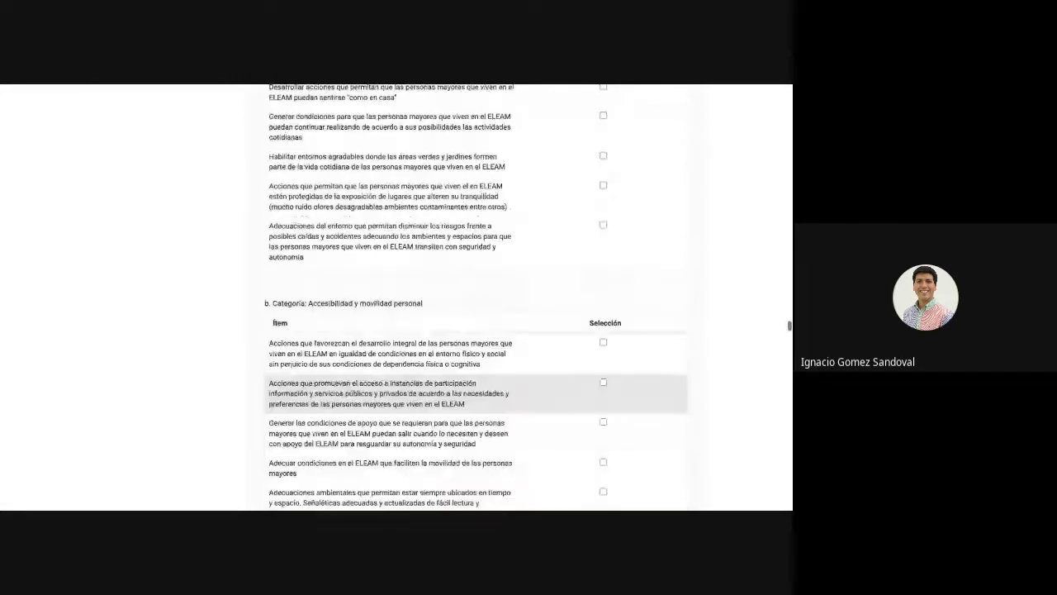
scroll(565, 293, "up", 6)
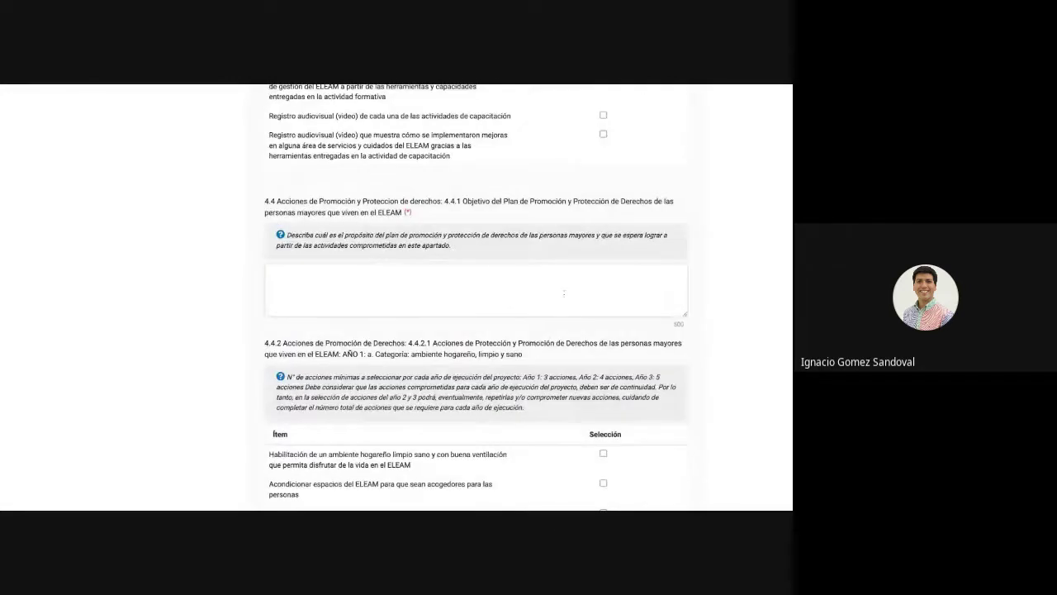
scroll(444, 208, "up", 3)
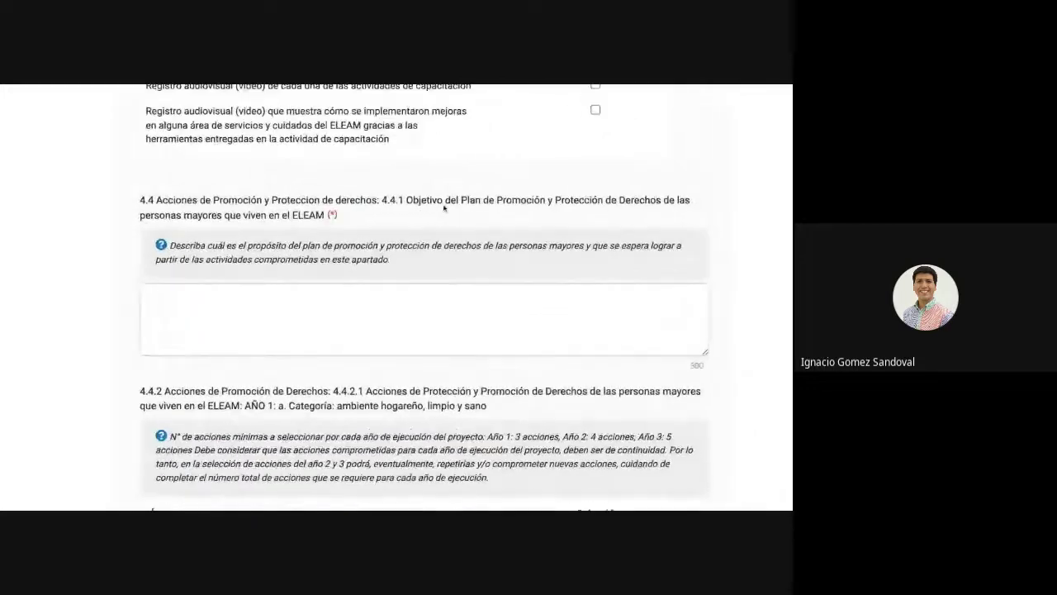
scroll(444, 208, "down", 3)
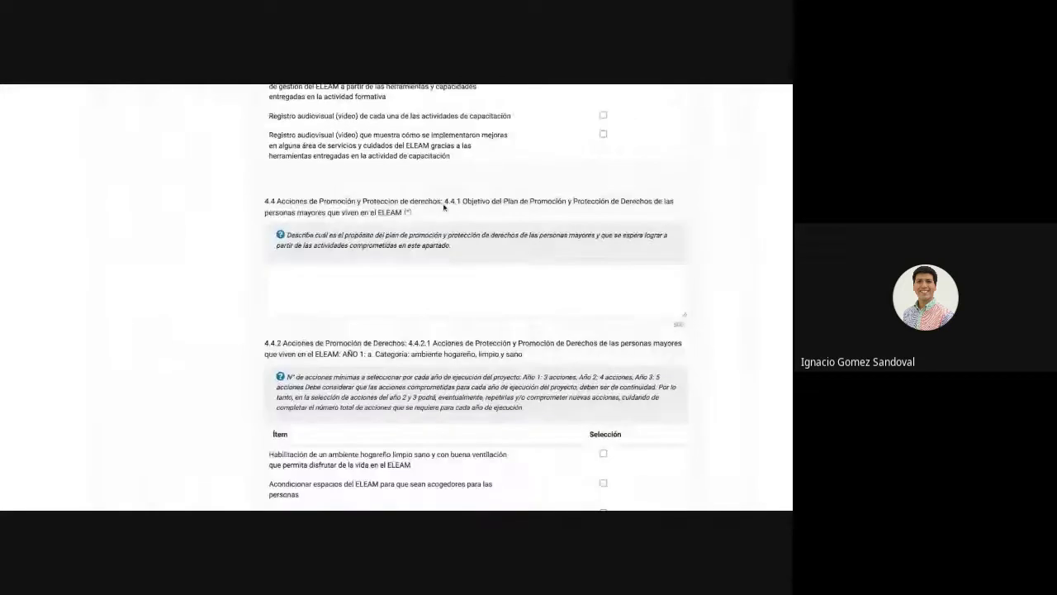
Leave Formulación 2 and open the Documentos Adjuntos section of the application
scroll(446, 206, "down", 15)
scroll(446, 205, "up", 5)
scroll(446, 206, "down", 3)
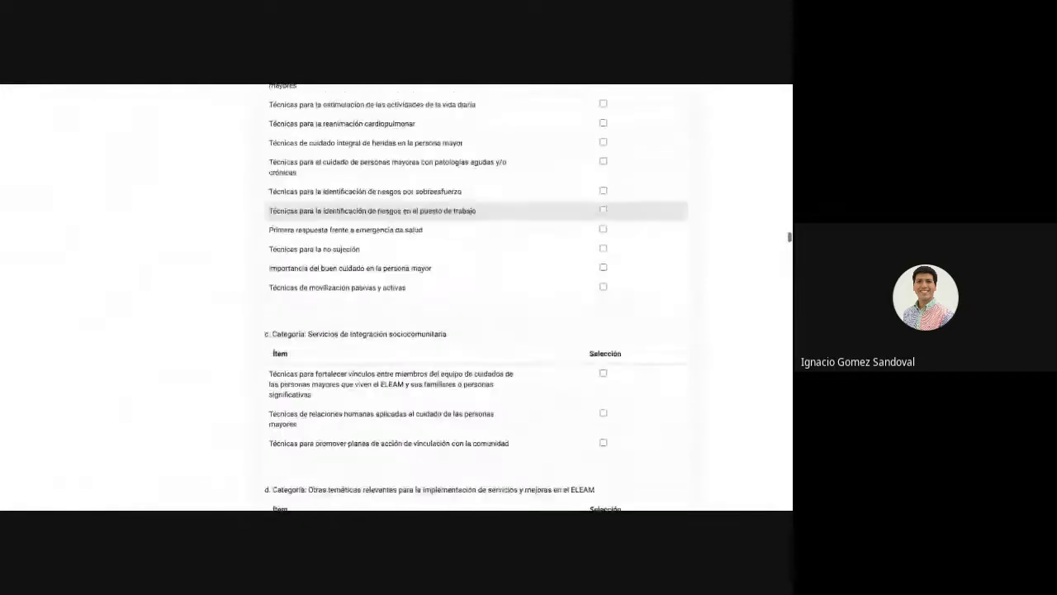
scroll(446, 206, "up", 2)
scroll(446, 206, "down", 3)
scroll(446, 206, "up", 10)
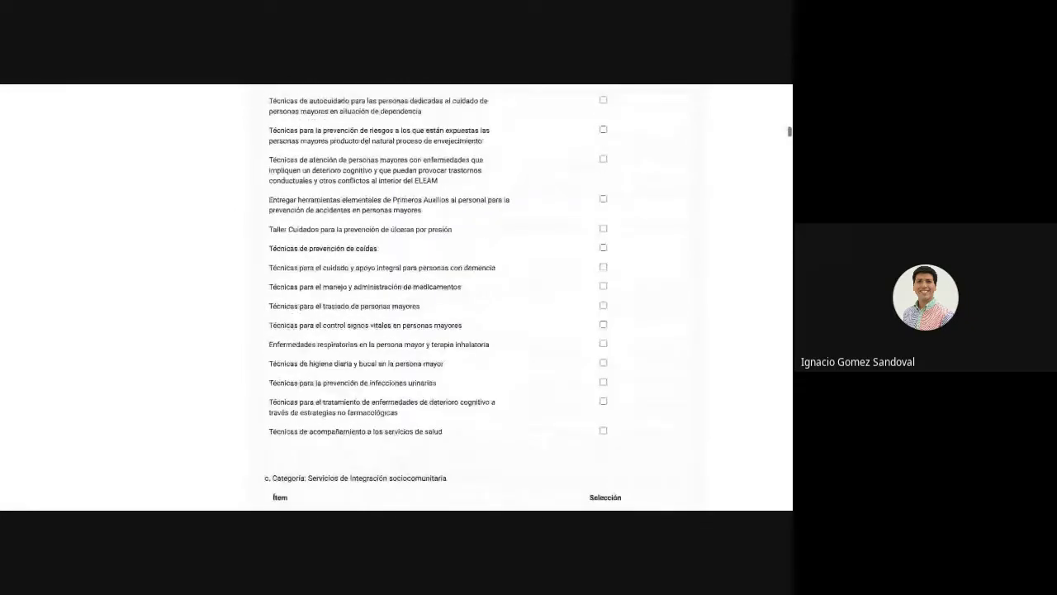
scroll(201, 341, "up", 10)
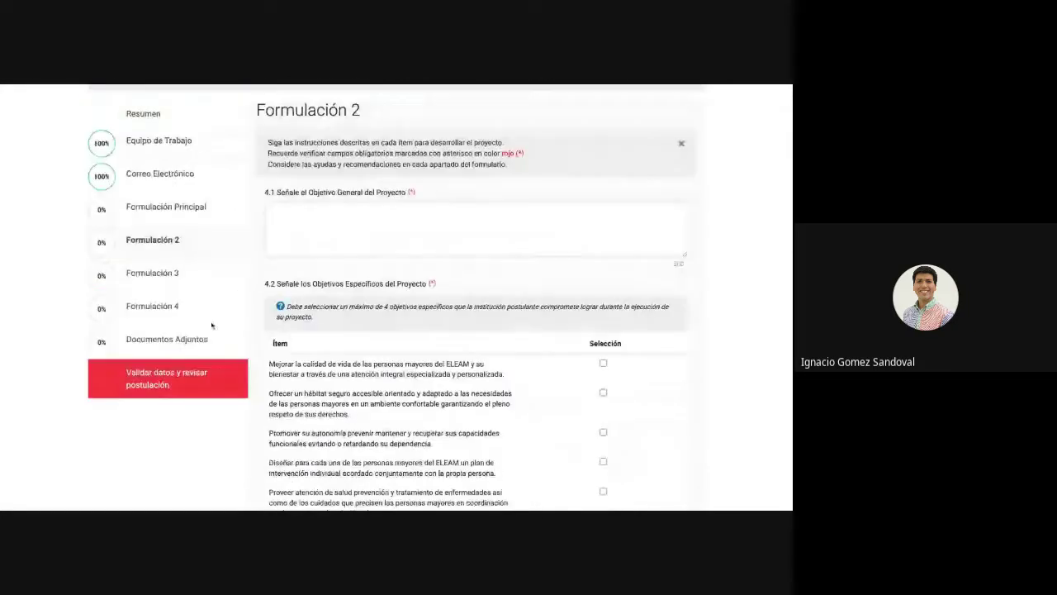
left_click(201, 340)
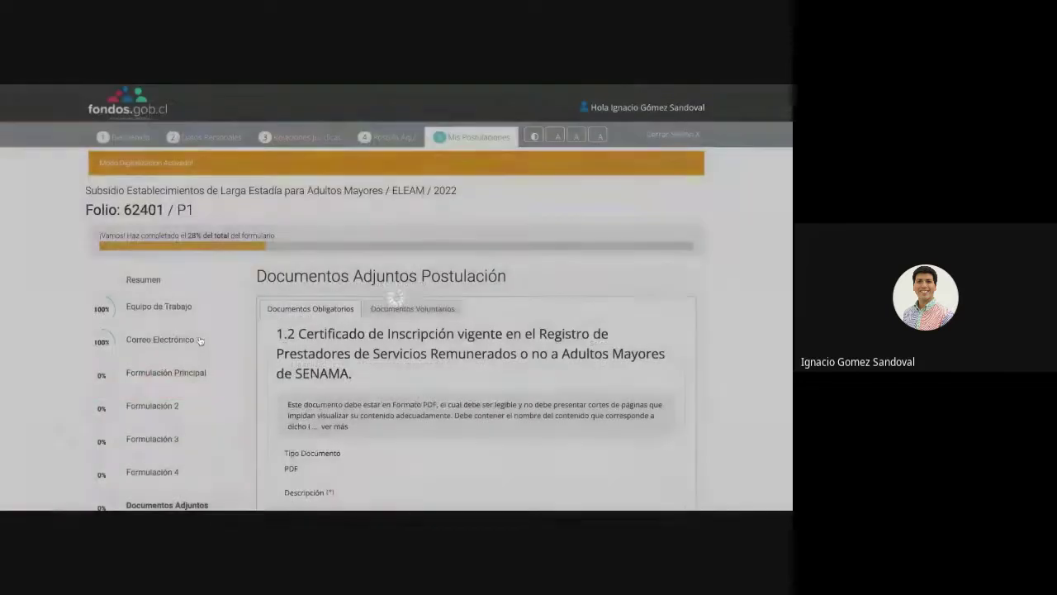
Examine the upload requirements for mandatory documents 1.2, the SENAMA registration certificate, and 1.3, the sanitary authorization
scroll(553, 501, "down", 1)
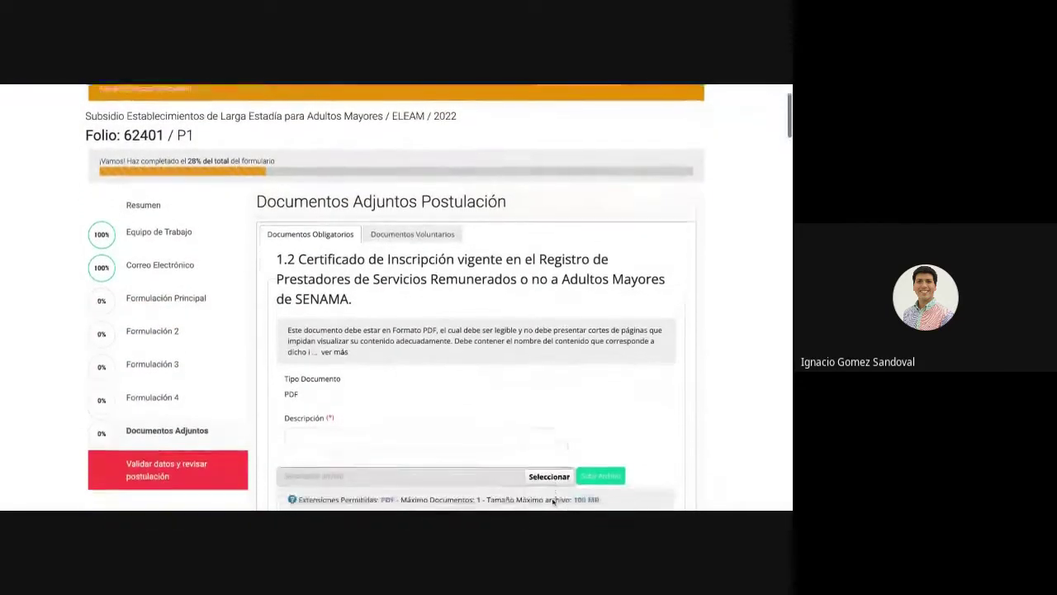
scroll(552, 502, "down", 5)
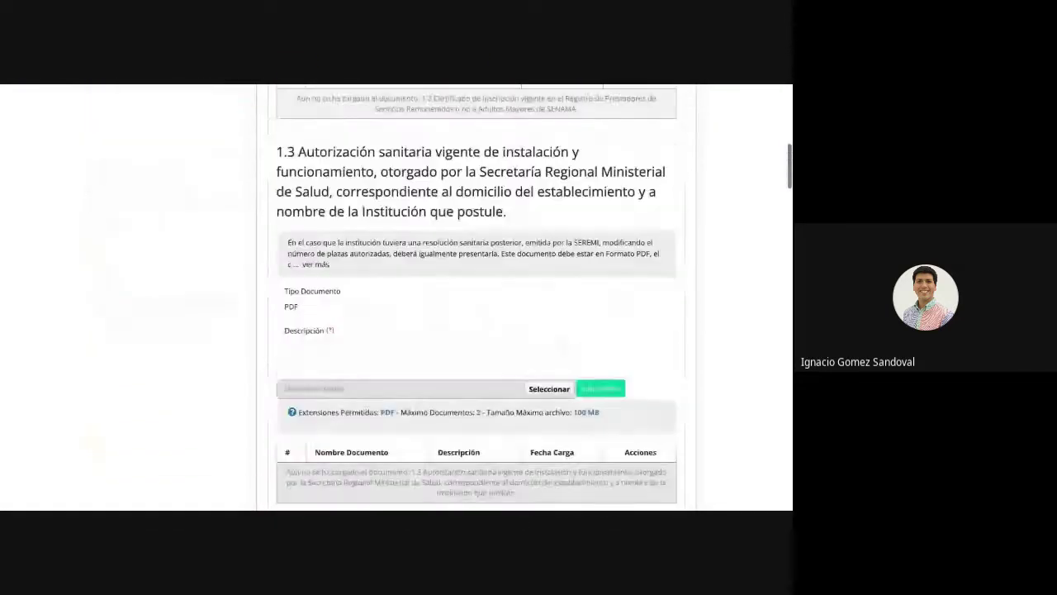
key("ctrl+plus")
key("ctrl+plus")
key("ctrl+plus")
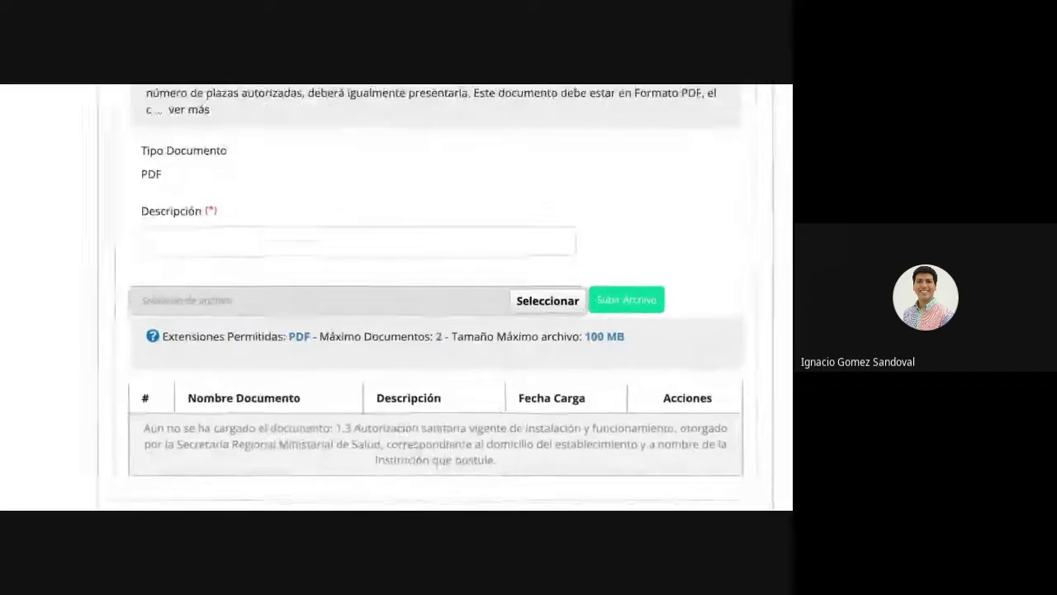